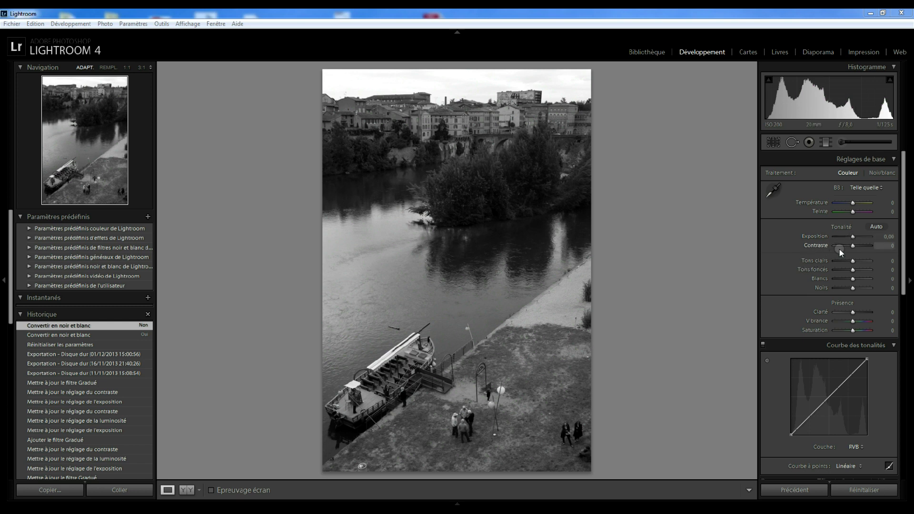
- Set the photo's basic exposure to +0.47 and contrast to +12
left_click_drag(853, 237, 856, 239)
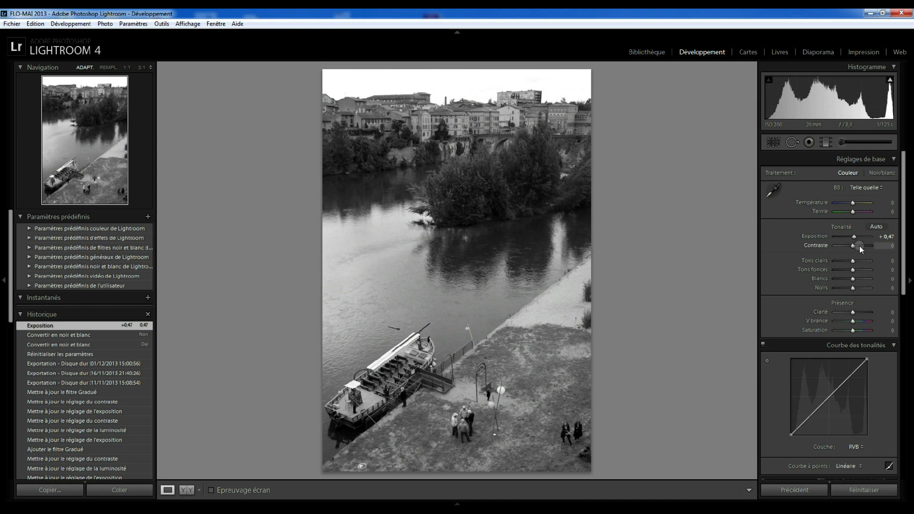
left_click_drag(855, 247, 856, 251)
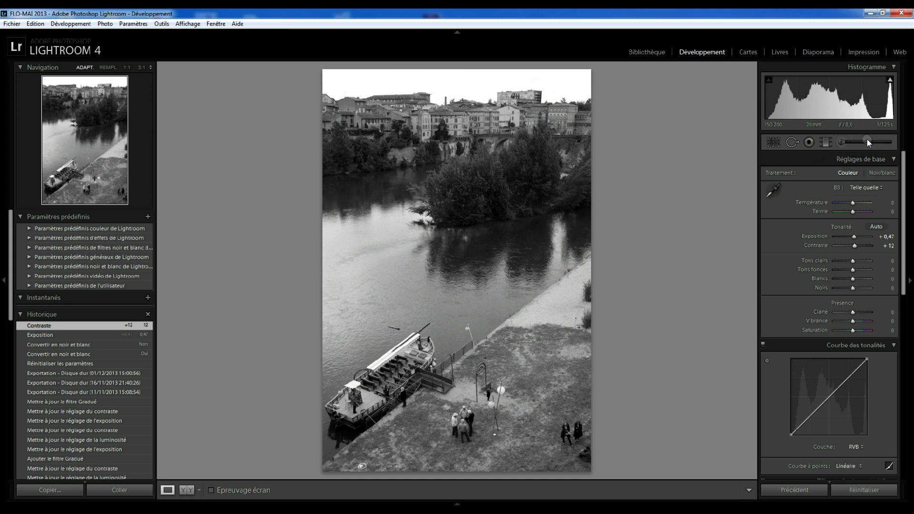
left_click(828, 143)
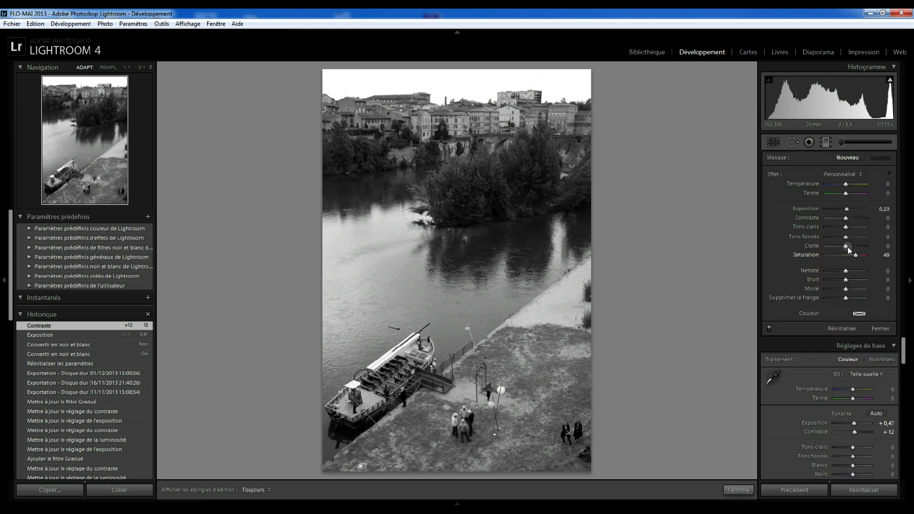
left_click(845, 142)
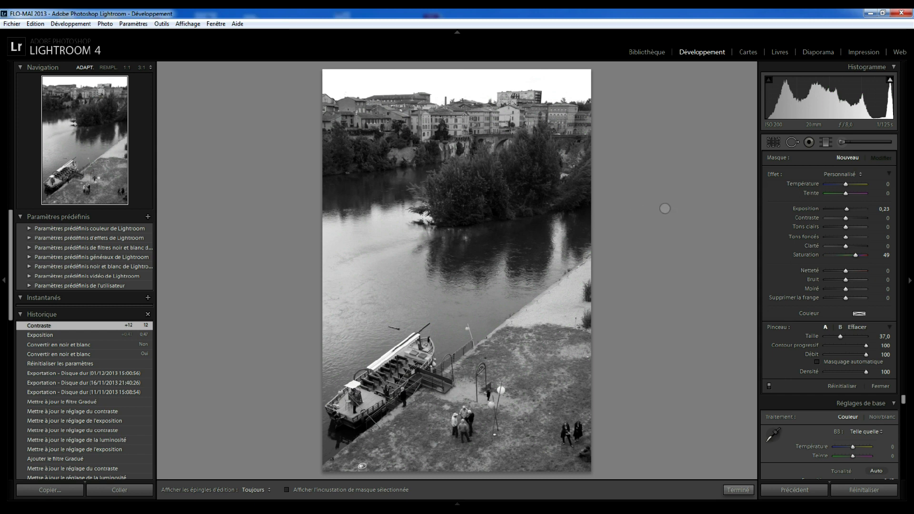
left_click(827, 142)
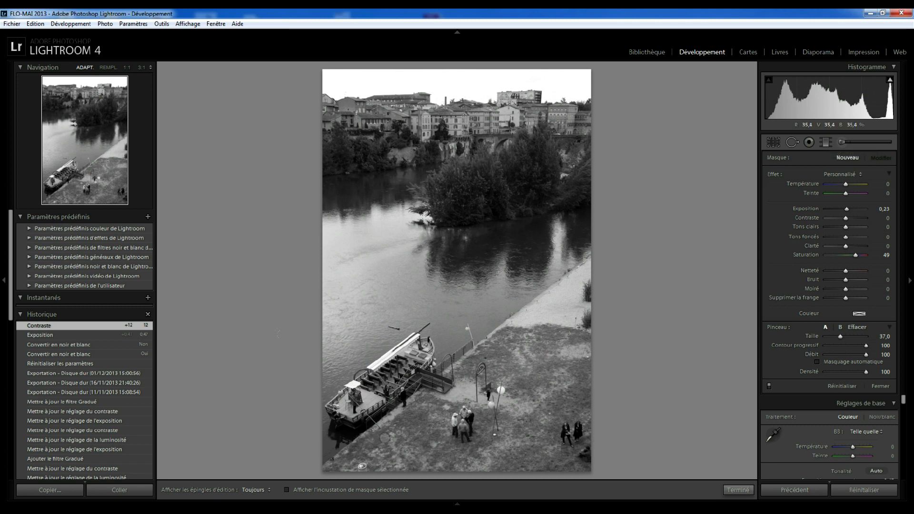
left_click(826, 142)
left_click(825, 142)
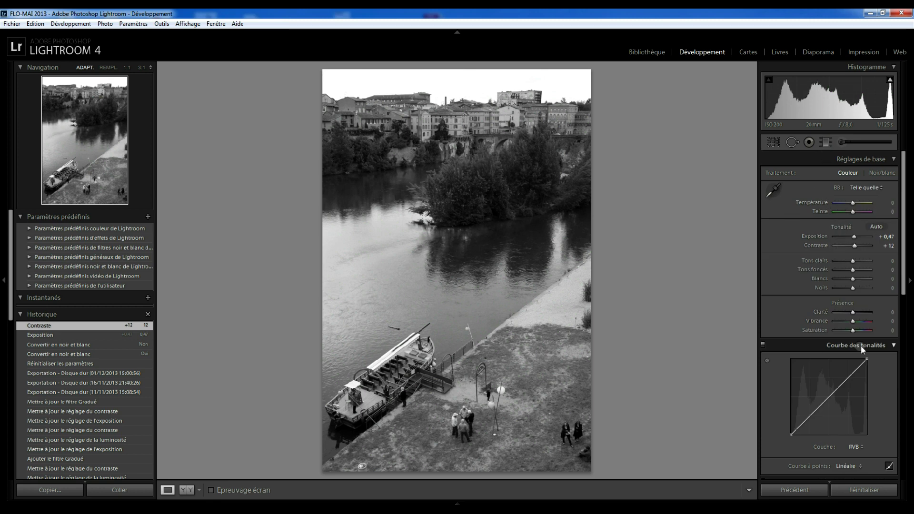
- Add a diagonal graduated filter with exposure -1.24 from the photo's lower-right corner across the grassy bank, and align it with the quay edge
left_click(827, 140)
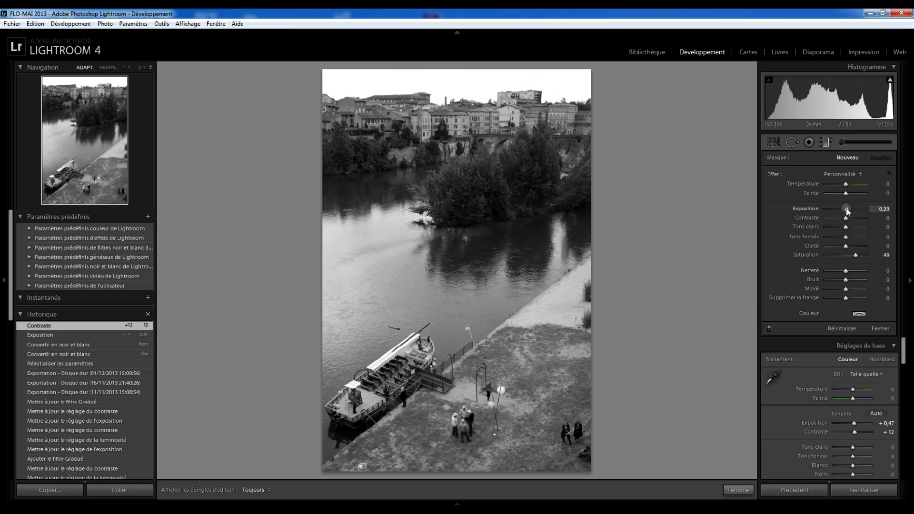
left_click_drag(847, 210, 839, 210)
key("ctrl+z")
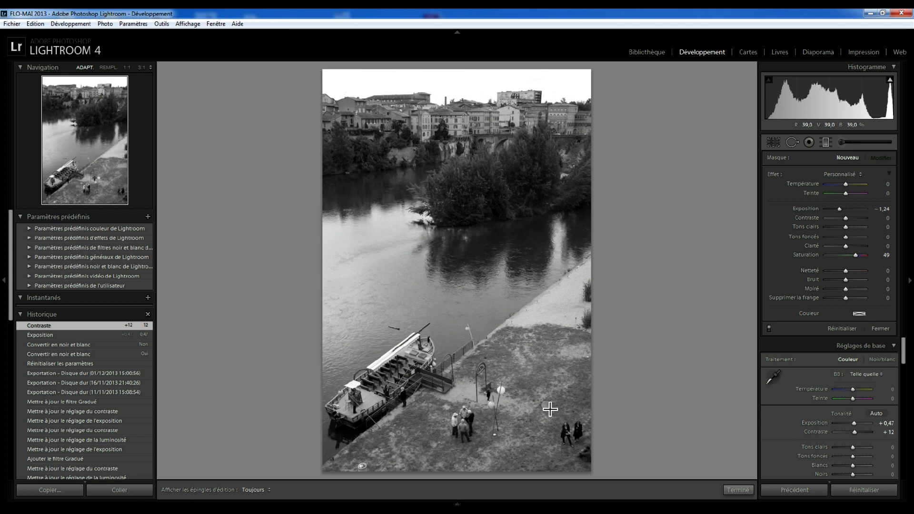
left_click_drag(596, 477, 375, 216)
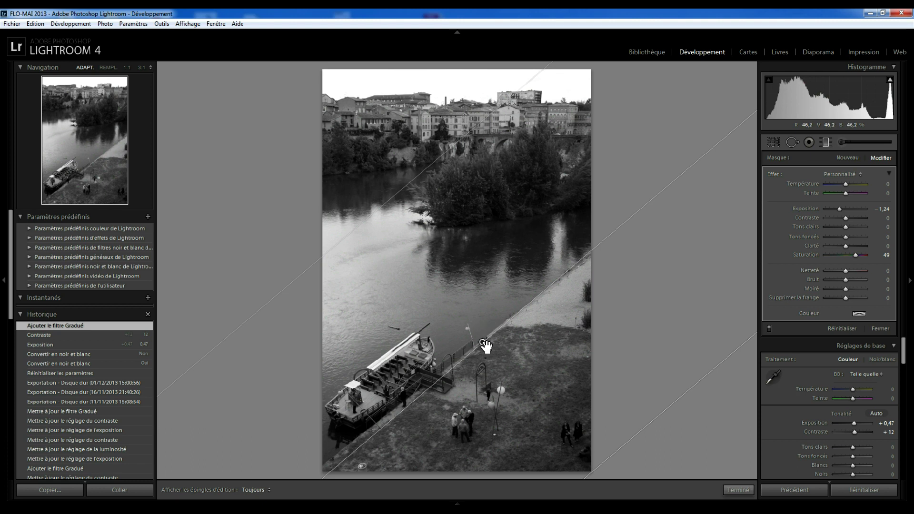
mouse_move(485, 345)
left_mouse_down()
mouse_move(466, 322)
mouse_move(500, 342)
left_mouse_up()
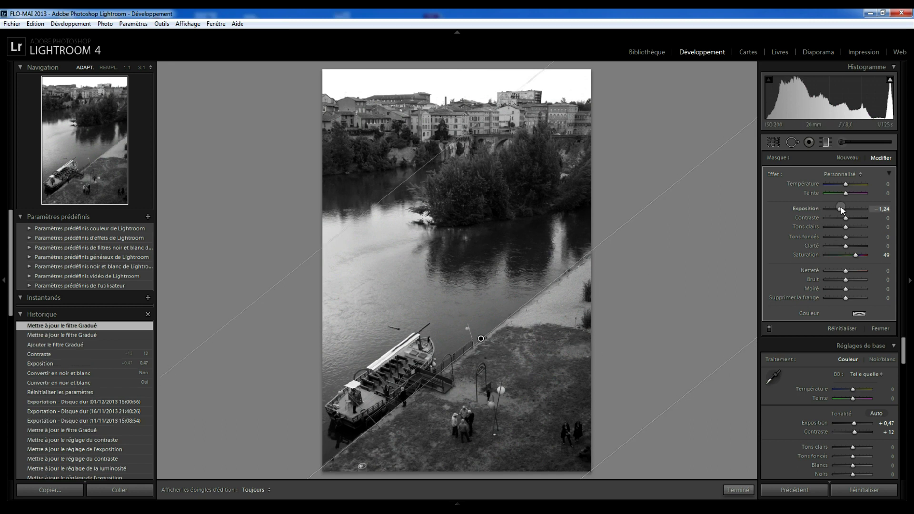
- Set the bank's graduated filter to exposure -0.38, contrast 50, shadows -31, saturation 0 and sharpness 17, and finish the filter
mouse_move(844, 207)
left_mouse_down()
mouse_move(853, 208)
mouse_move(837, 211)
mouse_move(856, 219)
mouse_move(844, 212)
left_mouse_up()
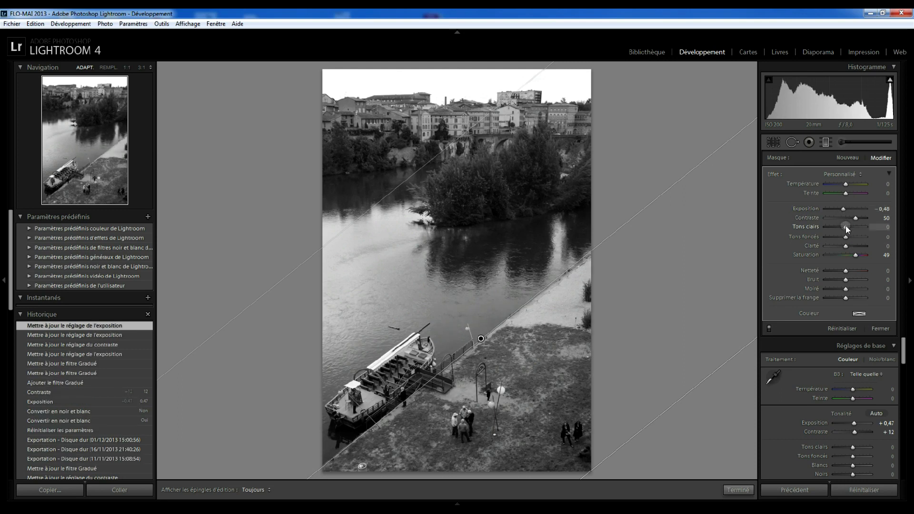
left_click_drag(847, 239, 851, 266)
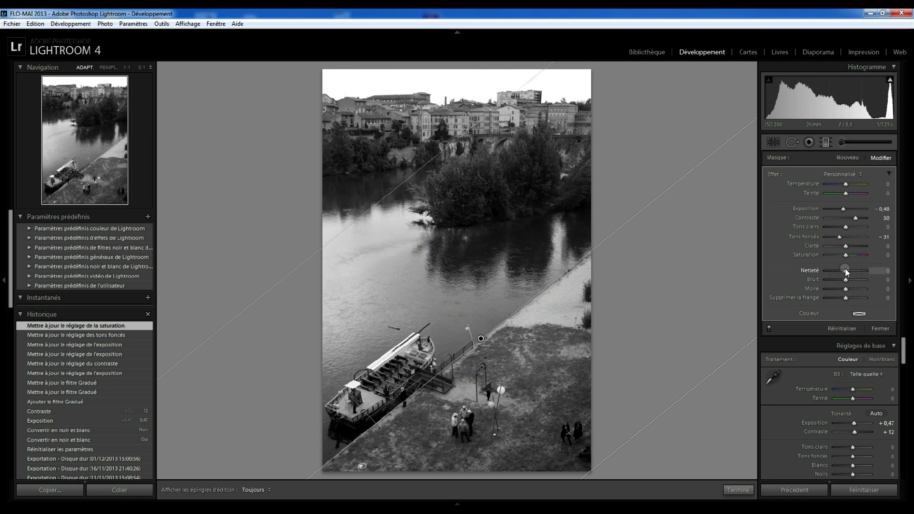
left_click_drag(847, 272, 848, 272)
left_click_drag(860, 272, 851, 271)
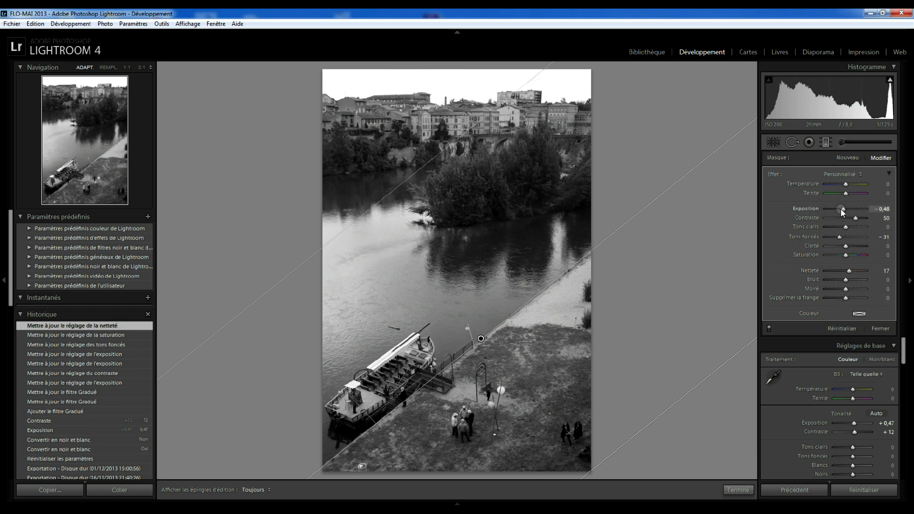
left_click_drag(843, 213, 843, 213)
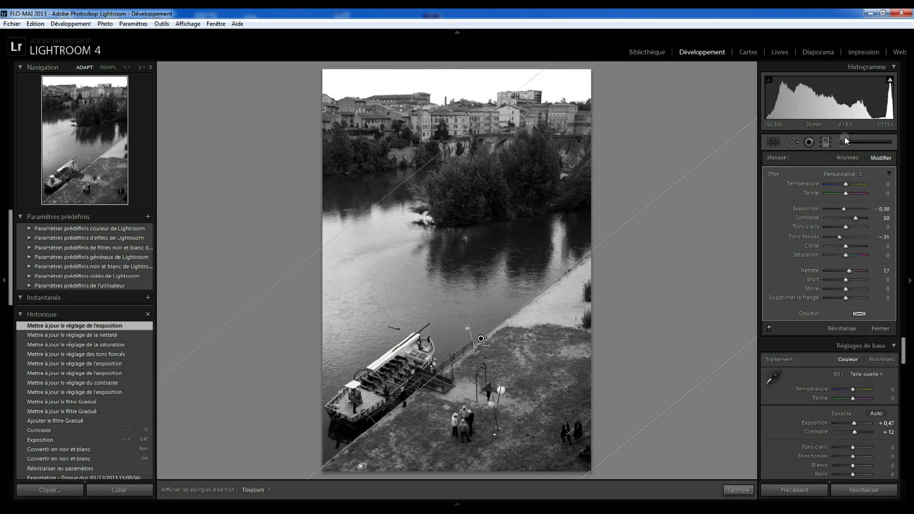
left_click(735, 492)
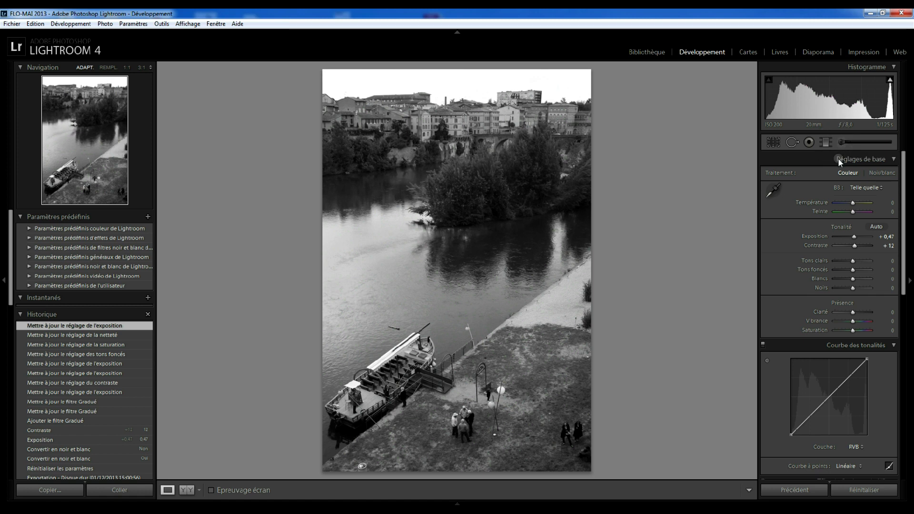
- Paint a local adjustment over the group of people on the grass with a size 27 adjustment brush
left_click(844, 141)
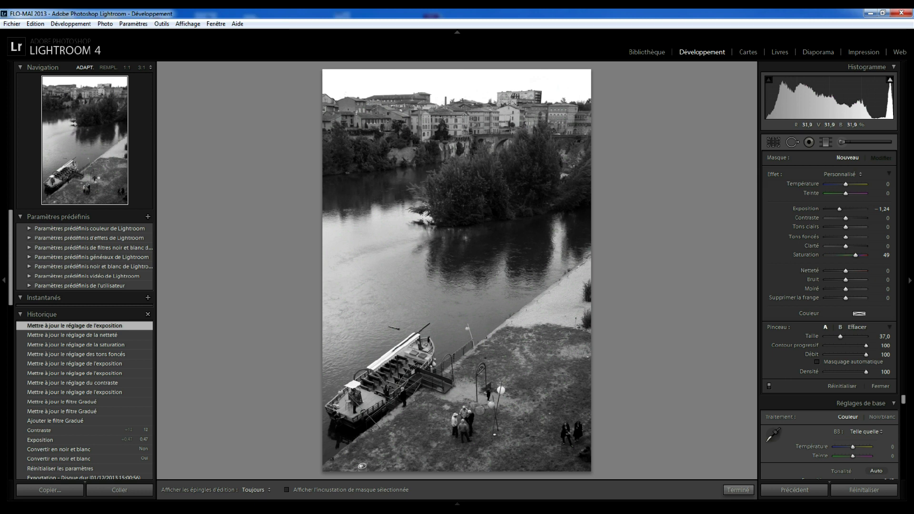
scroll(475, 407, "up", 2)
scroll(474, 400, "down", 5)
scroll(474, 395, "up", 3)
scroll(465, 387, "down", 1)
scroll(460, 418, "down", 2)
scroll(462, 421, "down", 1)
left_click(464, 423)
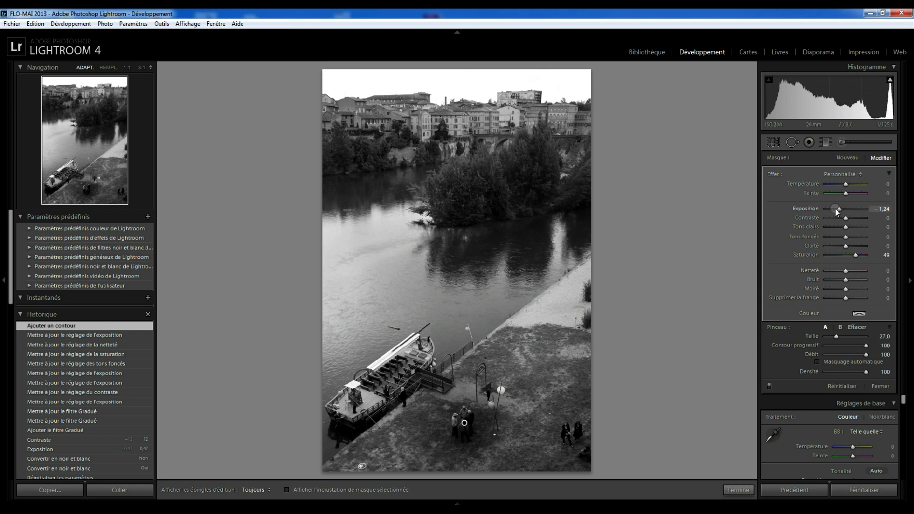
- Brighten the brushed group of people with exposure 0.49, contrast 17, highlights 69 and saturation 51
mouse_move(840, 209)
left_mouse_down()
mouse_move(853, 209)
mouse_move(852, 219)
mouse_move(848, 210)
left_mouse_up()
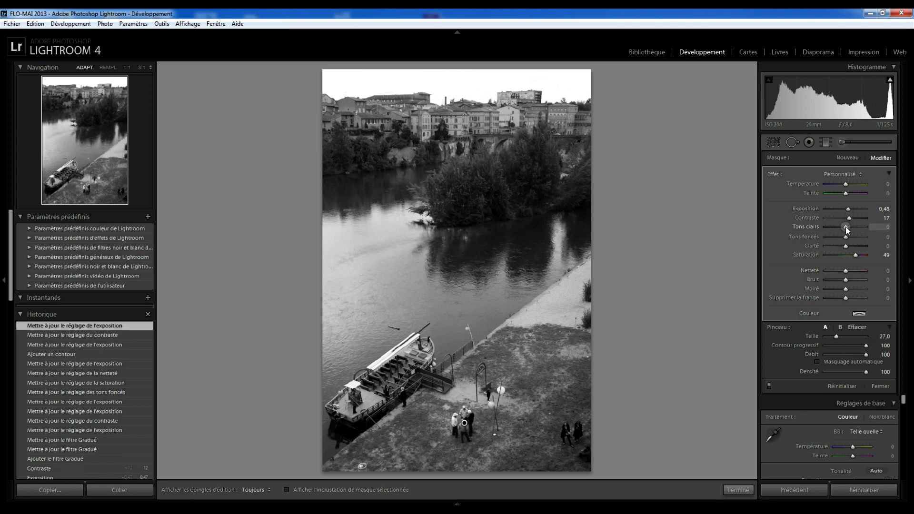
left_click_drag(849, 230, 859, 229)
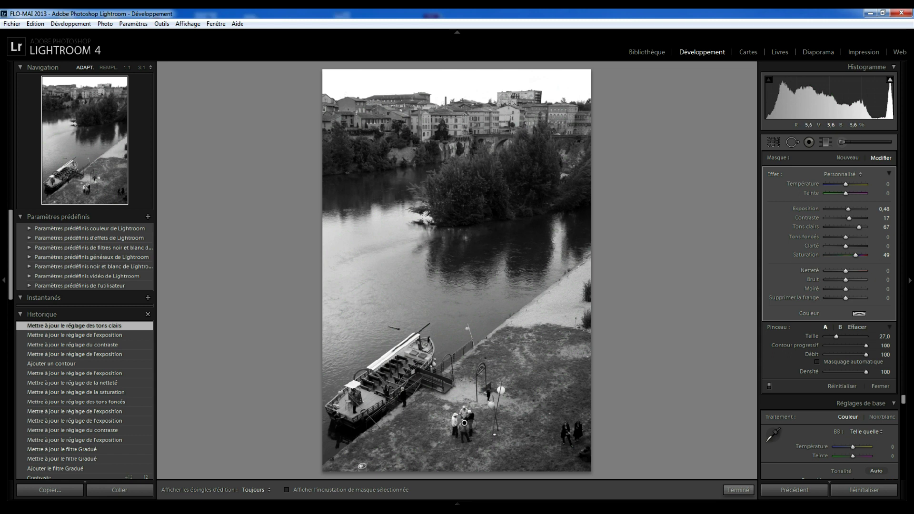
left_click_drag(494, 426, 470, 423)
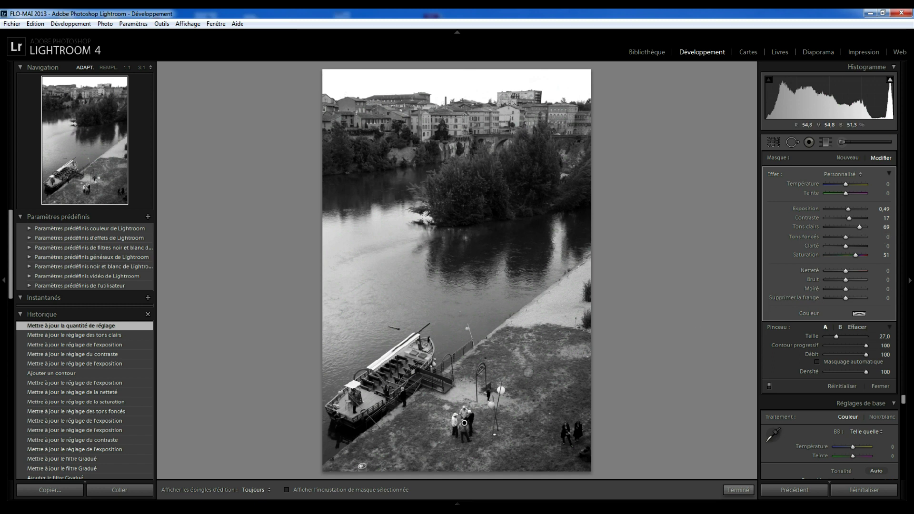
- Compare the photo with the brush adjustments switched off and on, leave them enabled, and finish brush editing
left_click(770, 386)
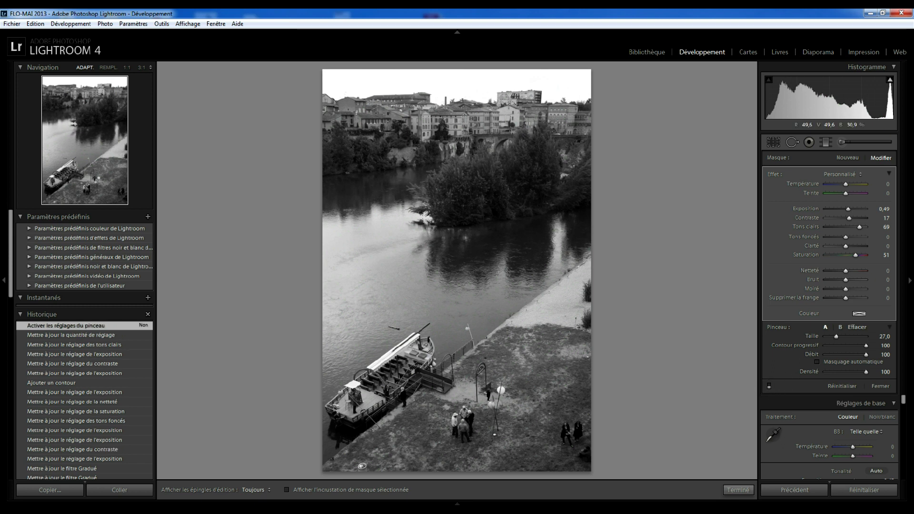
left_click(770, 386)
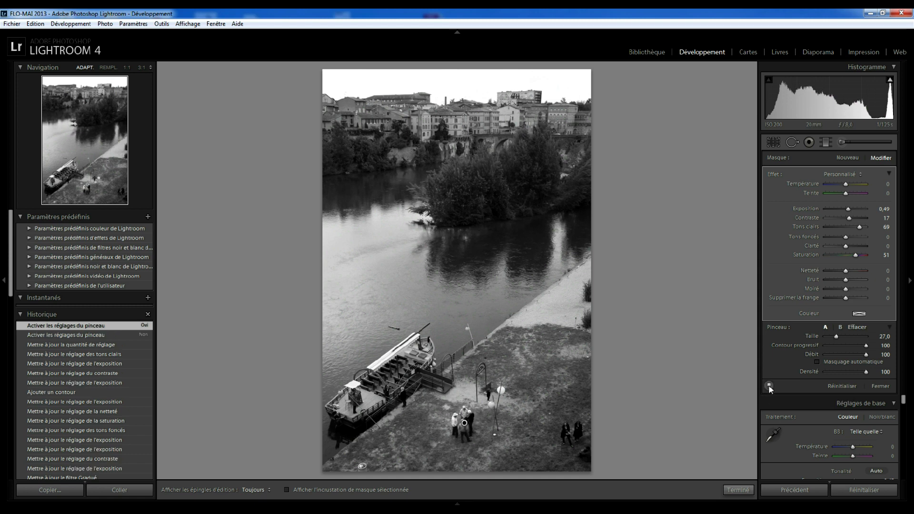
left_click(770, 387)
left_click(770, 387)
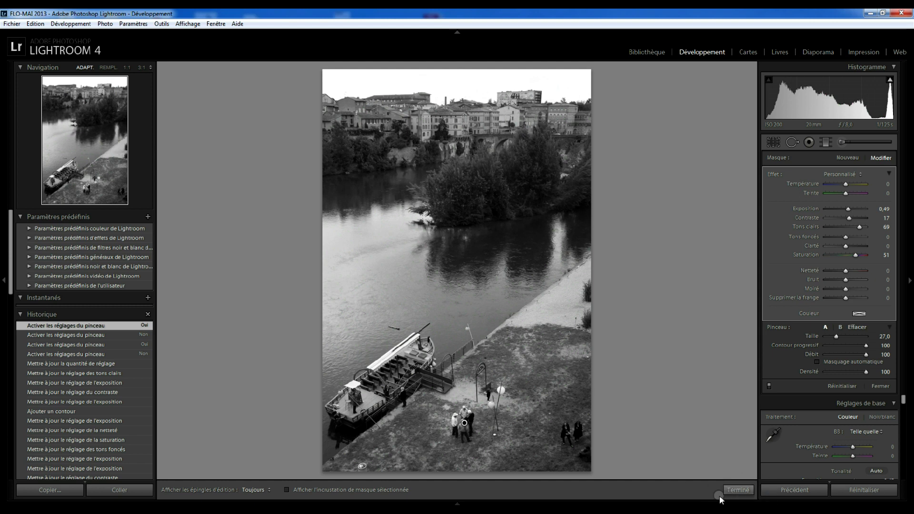
left_click(737, 490)
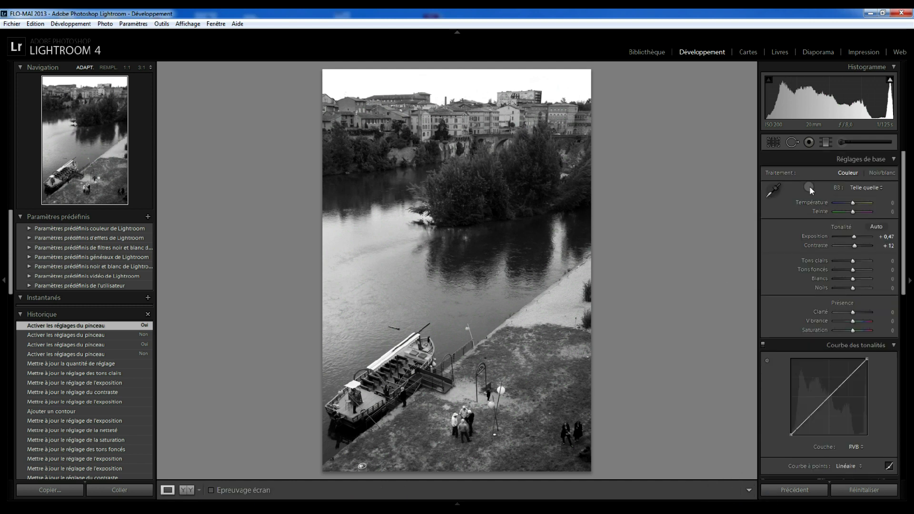
- Add a graduated filter from the top of the sky over the buildings with exposure -1.90, contrast 50, shadows 52 and clarity 38
left_click(828, 144)
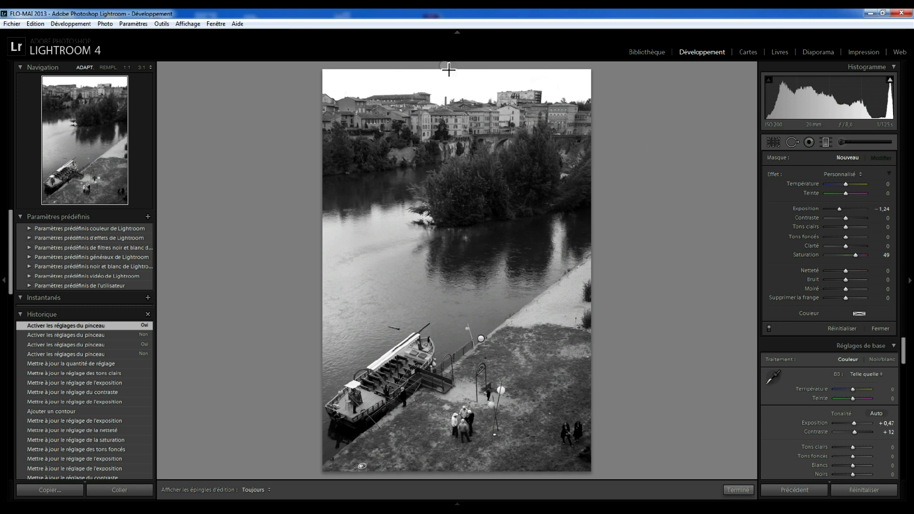
left_click_drag(450, 71, 451, 144)
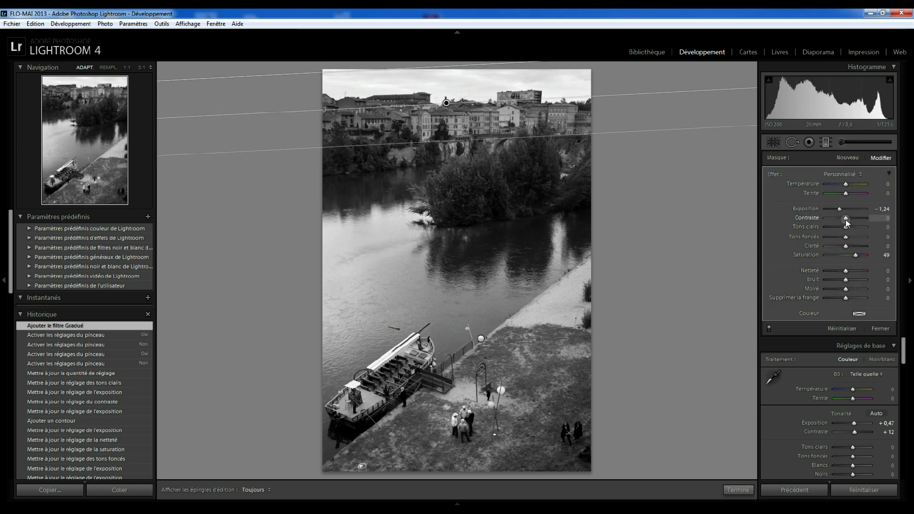
left_click_drag(848, 220, 853, 246)
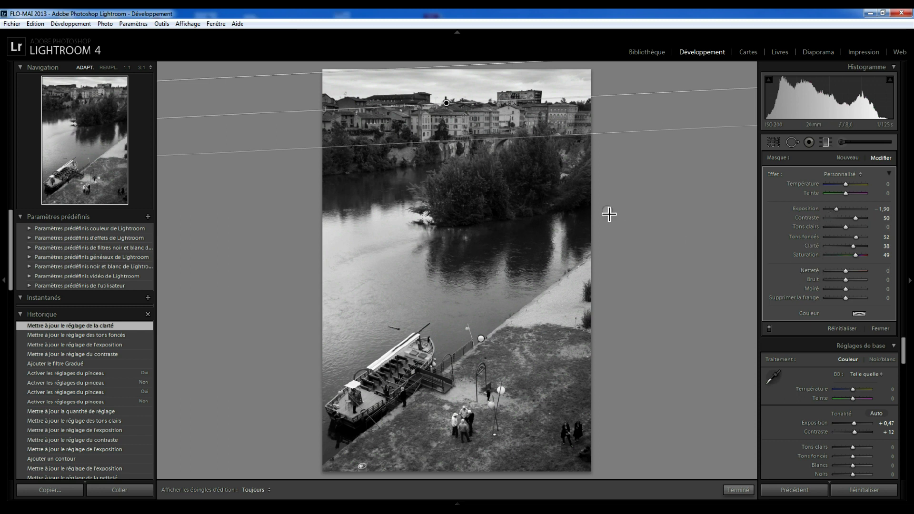
left_click(738, 491)
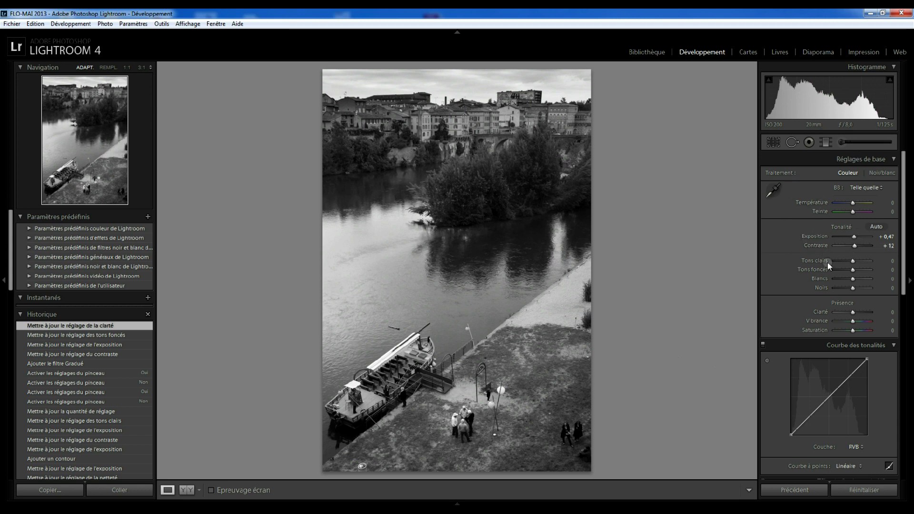
- Raise the photo's basic exposure to +0.73 and contrast to +33
left_click_drag(855, 239, 858, 250)
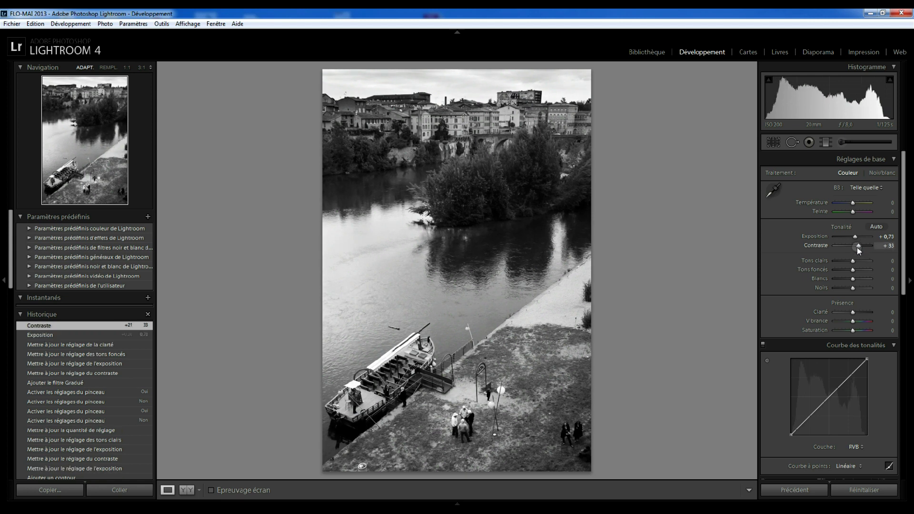
left_click(859, 247)
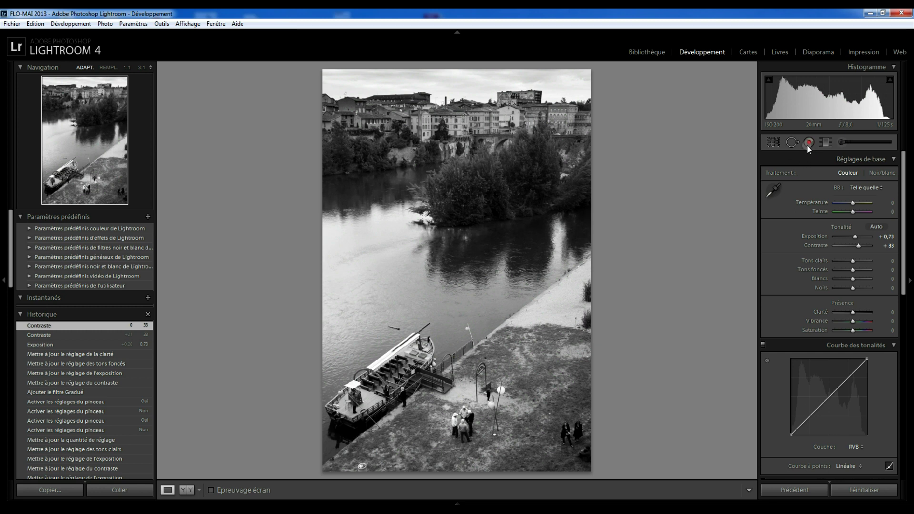
- Paint over the moored boat with a size 60 adjustment brush and set the brushed area's exposure to -0.57
left_click(842, 141)
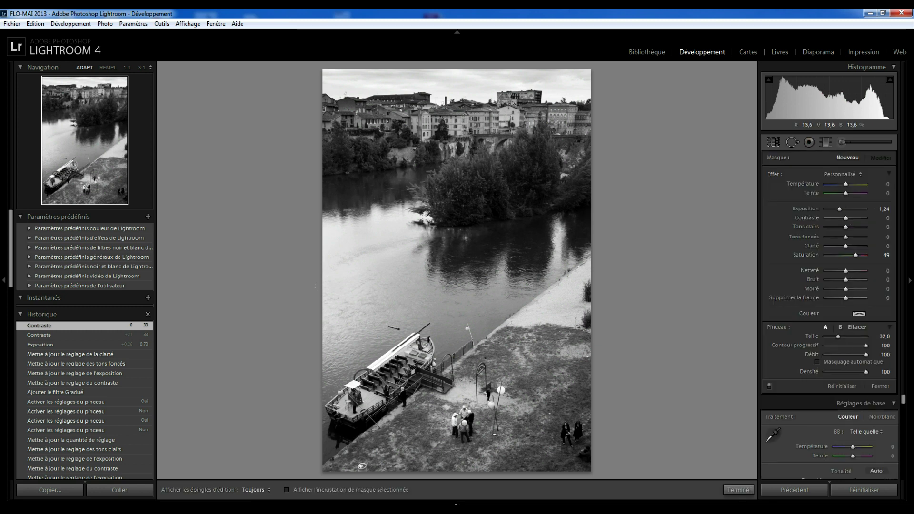
scroll(424, 443, "up", 3)
scroll(386, 376, "down", 1)
left_click_drag(379, 363, 419, 381)
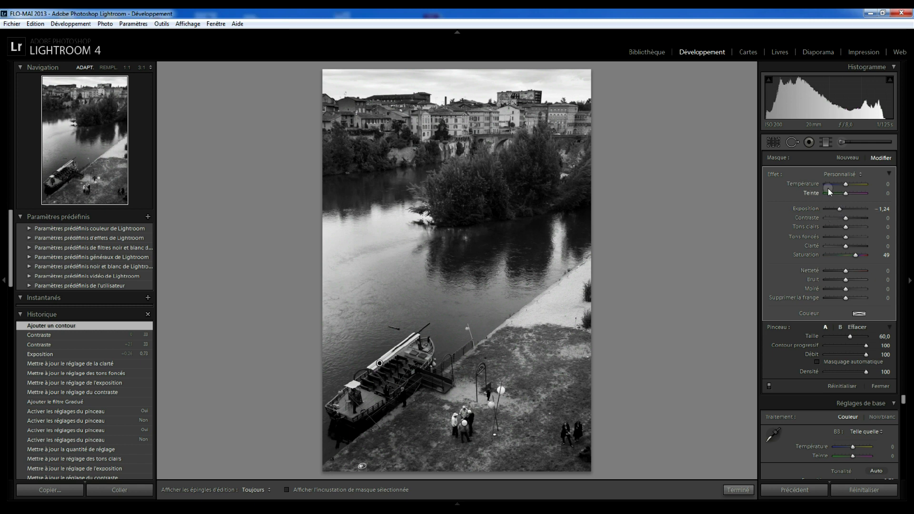
mouse_move(840, 211)
left_mouse_down()
mouse_move(853, 213)
mouse_move(845, 223)
left_mouse_up()
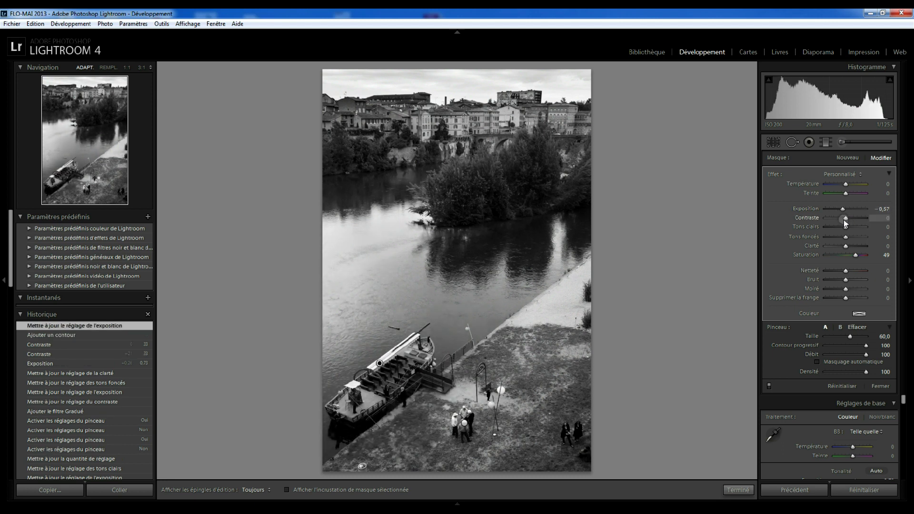
- Check the boat's brush adjustment by switching it off and back on, and close the brush
left_click(769, 385)
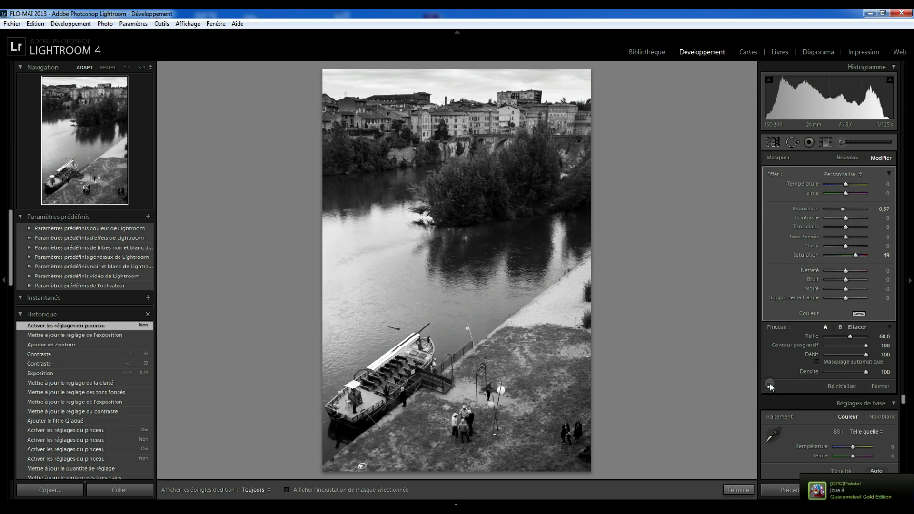
left_click(770, 384)
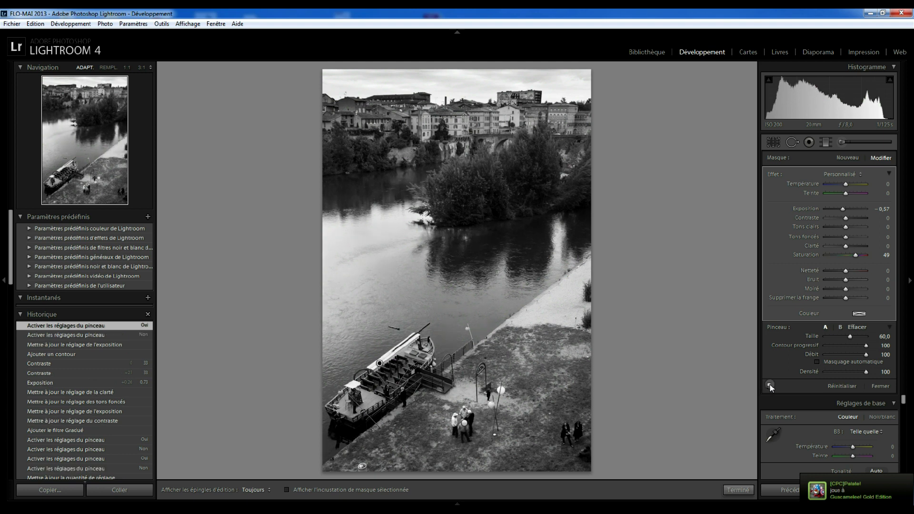
left_click(737, 490)
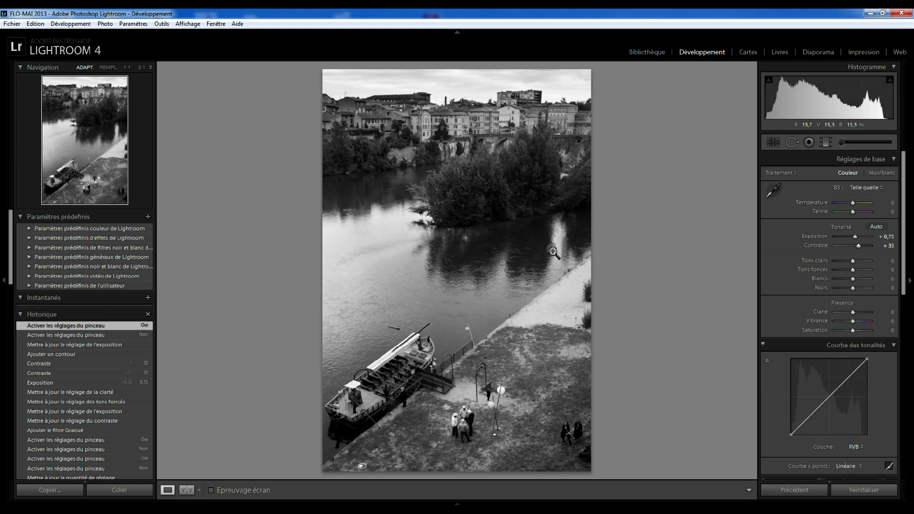